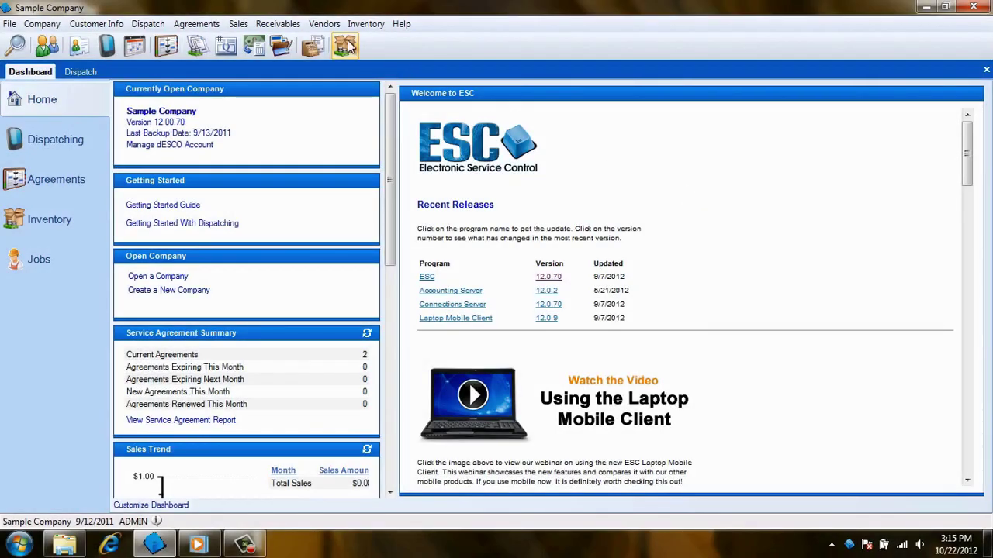
Add a new vendor record named 'Bob Jones Supply' in Enter Vendor Information.
left_click(324, 25)
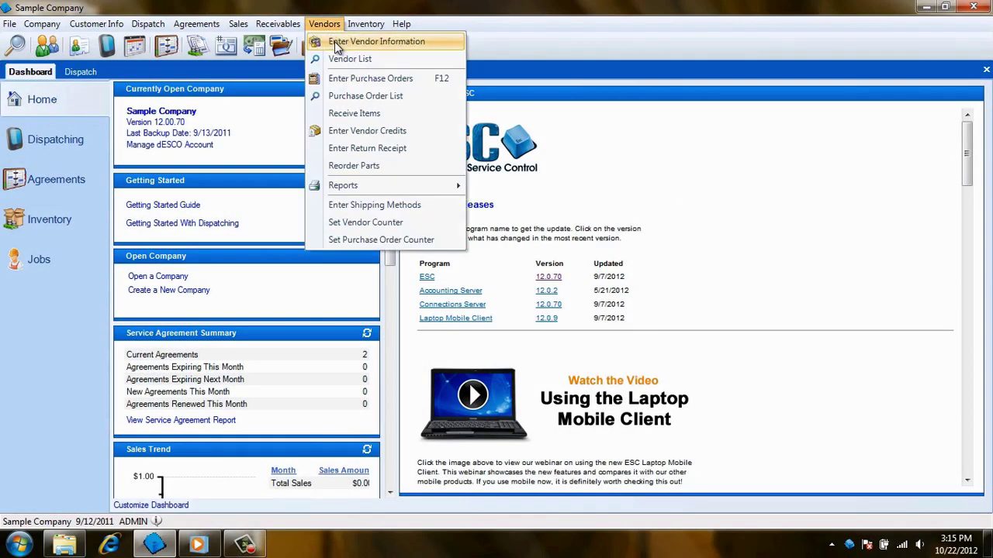
left_click(334, 41)
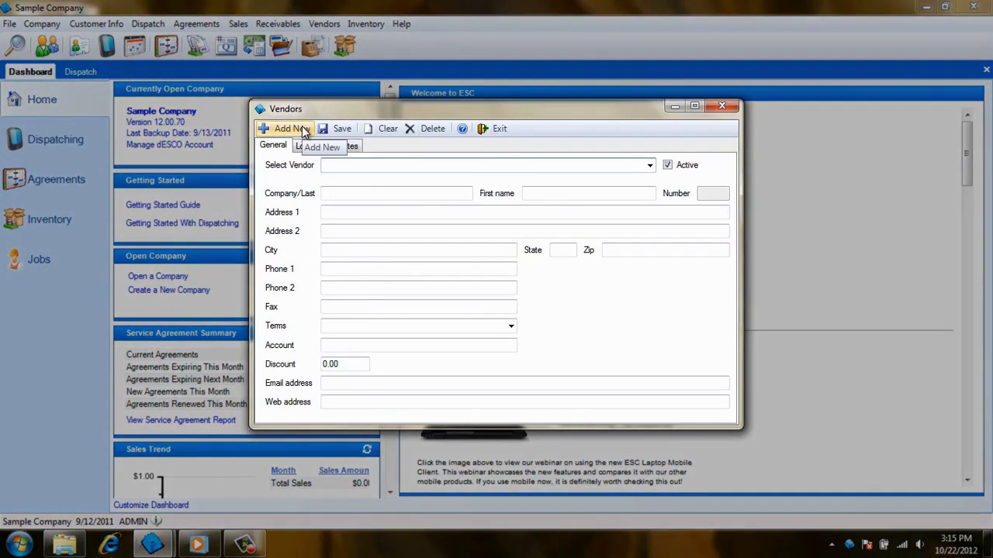
left_click(303, 130)
type("Bob")
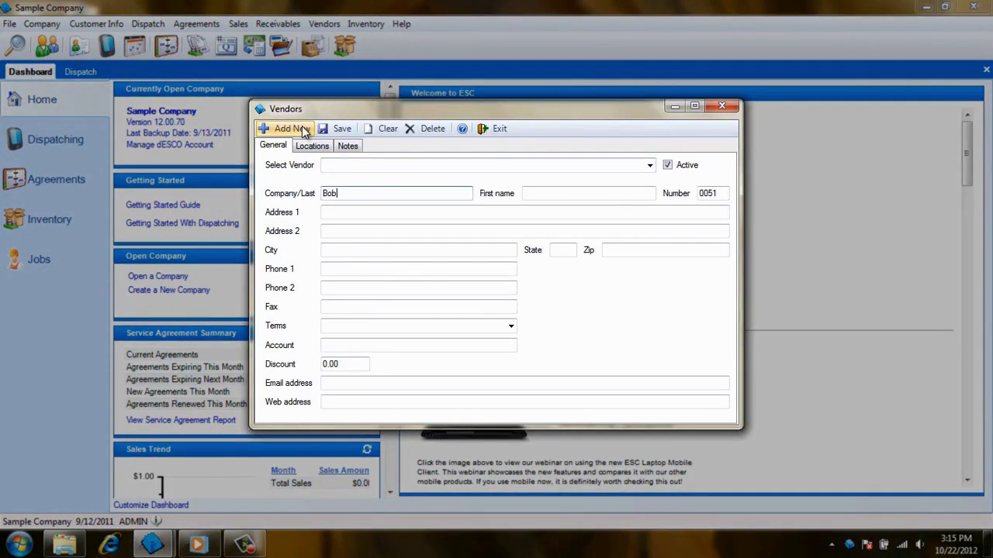
type(" Jones Supply")
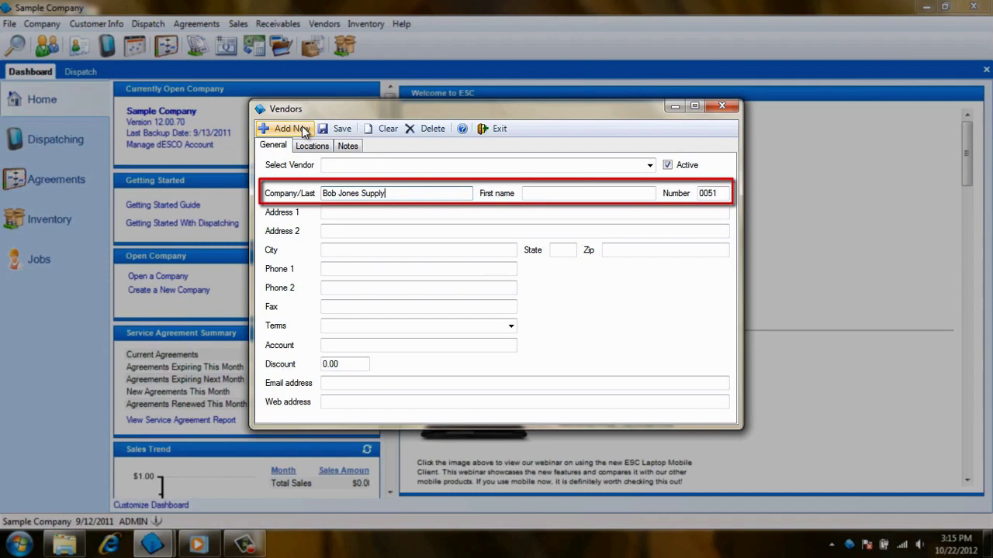
Fill in the vendor's street address, city, state and zip code.
key("Tab")
key("Tab")
key("Tab")
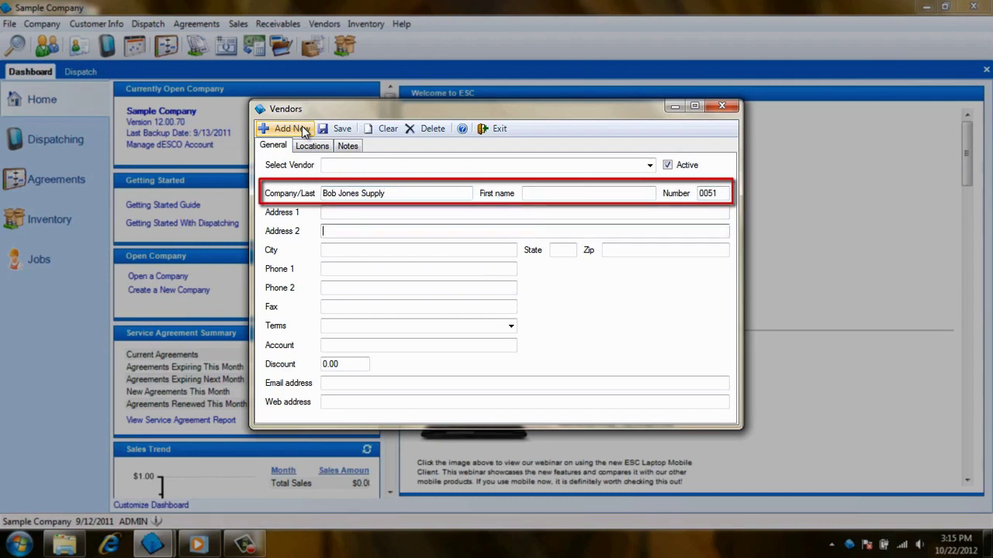
key("shift+Tab")
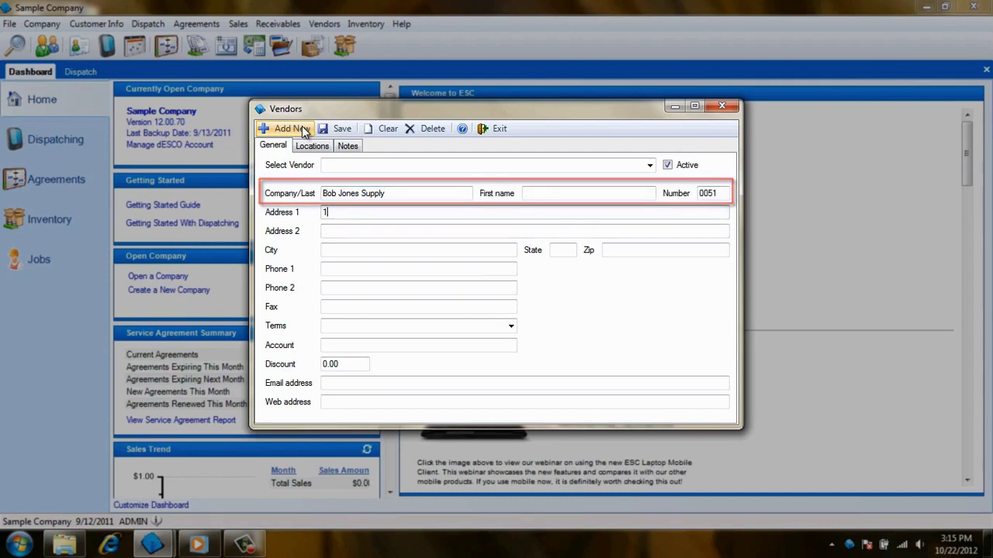
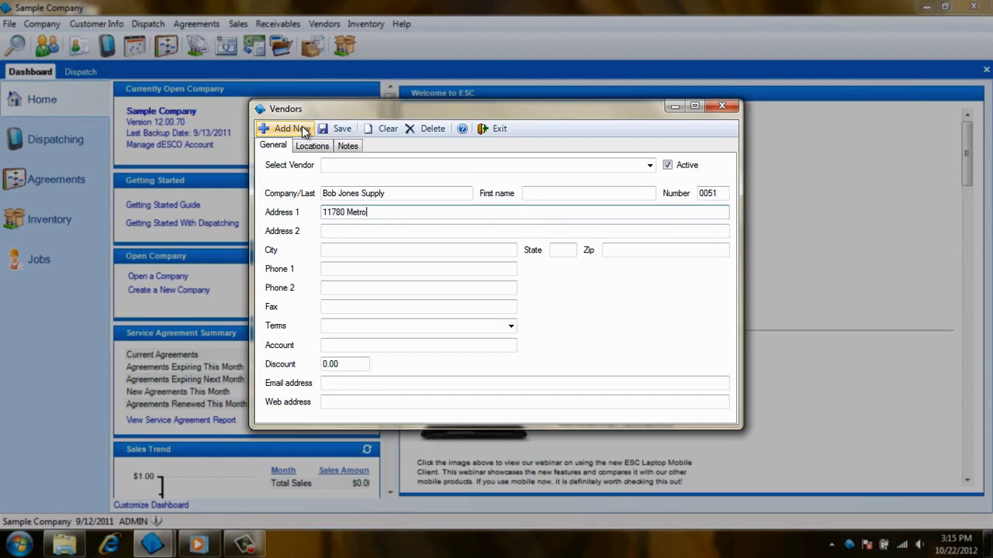
key("Tab")
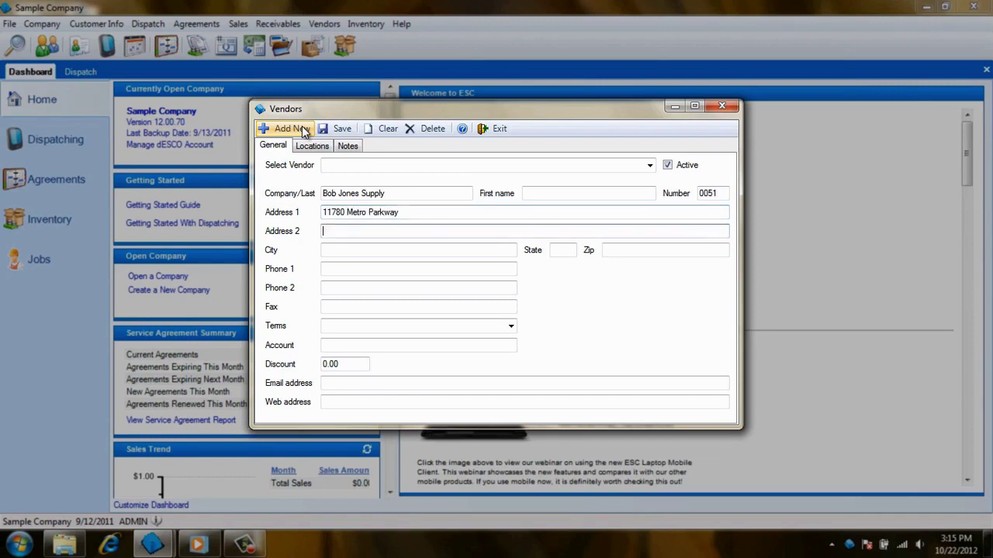
key("Tab")
type("Fort Myers")
key("Tab")
type("FL")
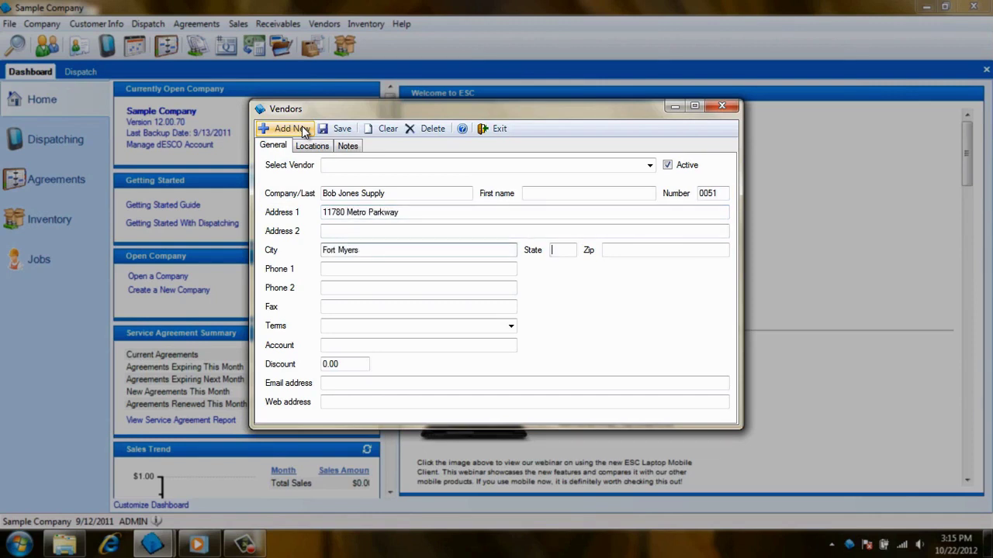
key("Tab")
type("33907")
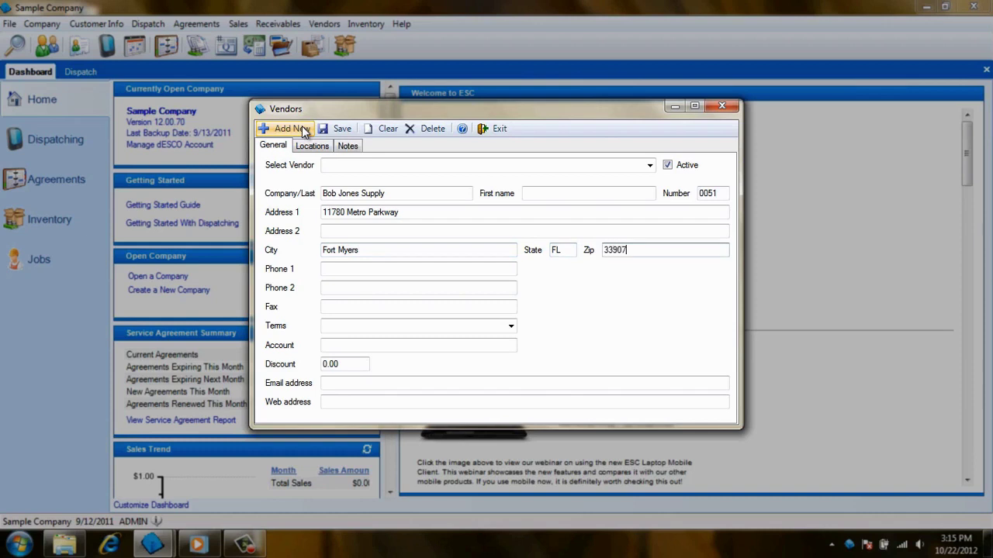
key("Tab")
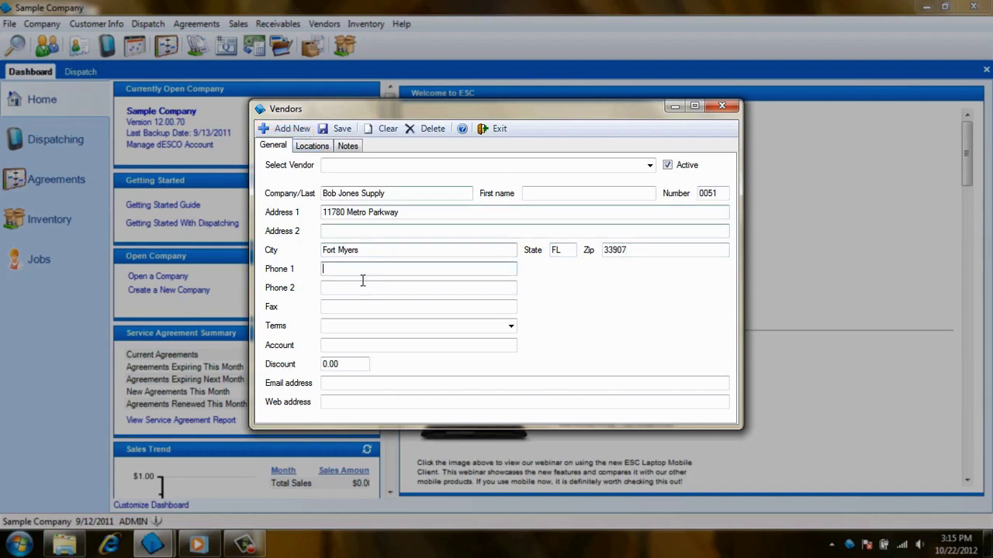
Enter the vendor's account number, leaving payment terms unset.
left_click(513, 326)
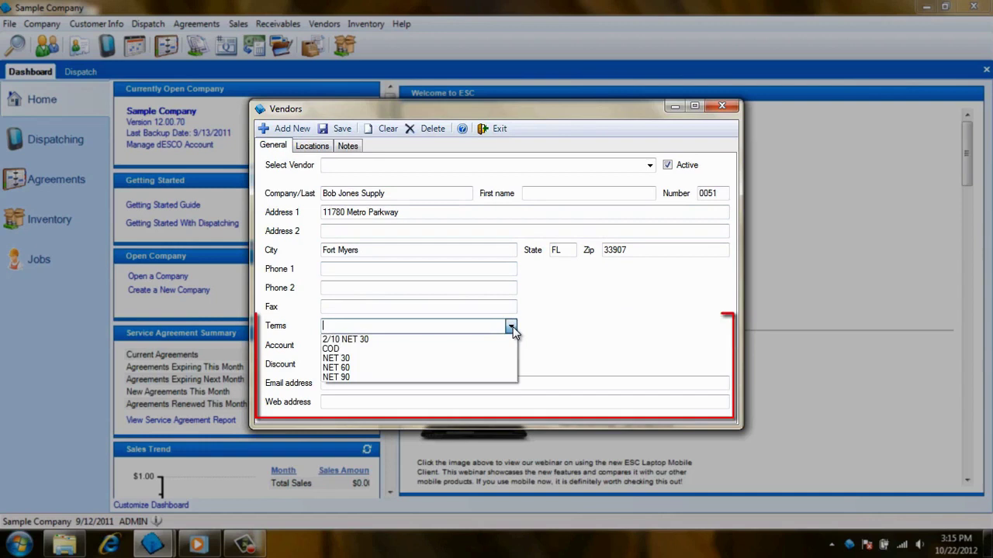
left_click(513, 327)
left_click(501, 346)
type("180475")
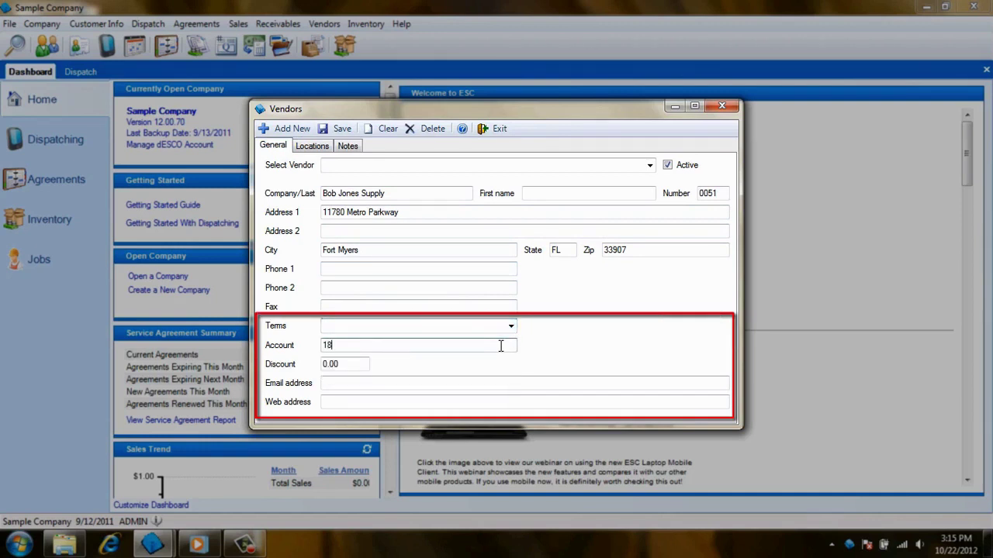
Enter the vendor's contact e-mail address and company web address.
left_click(363, 364)
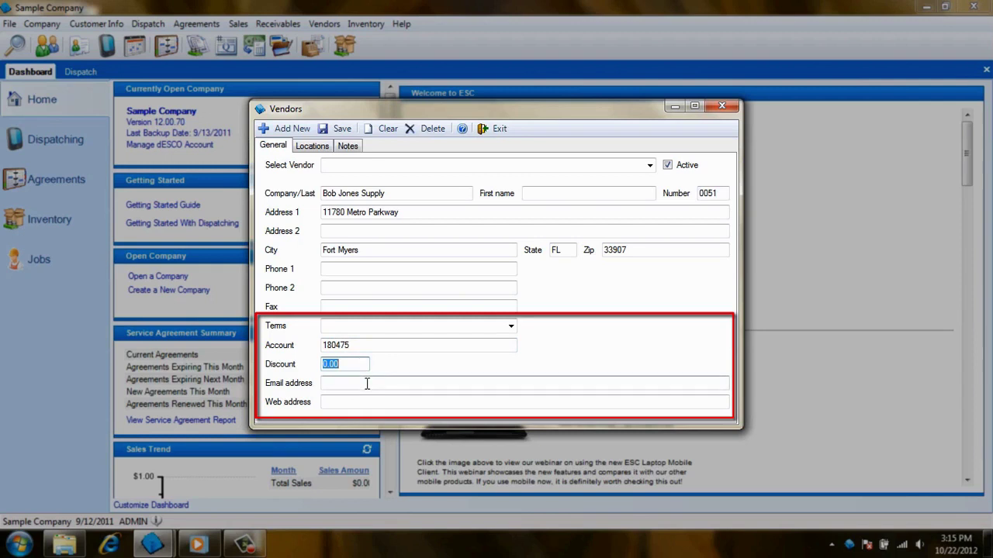
left_click(366, 383)
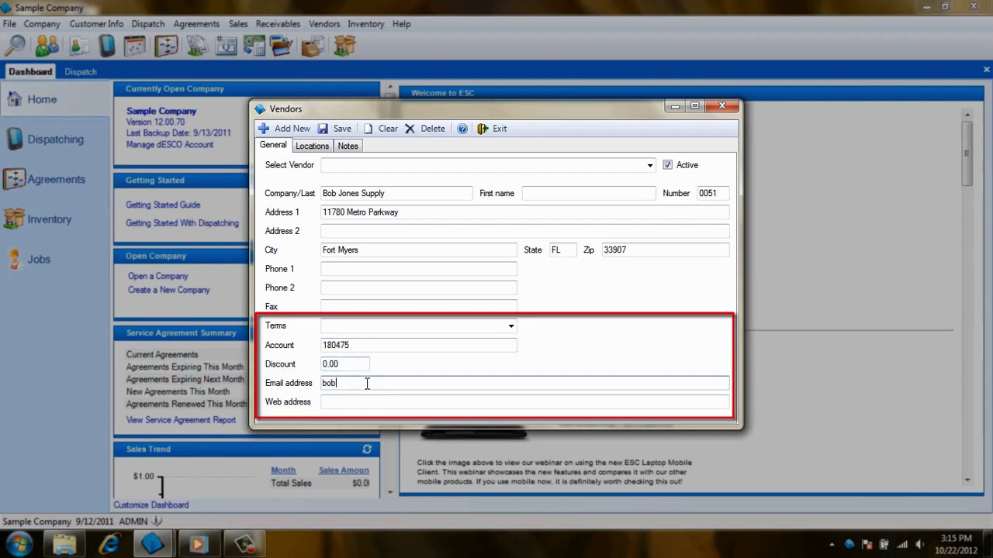
key("Tab")
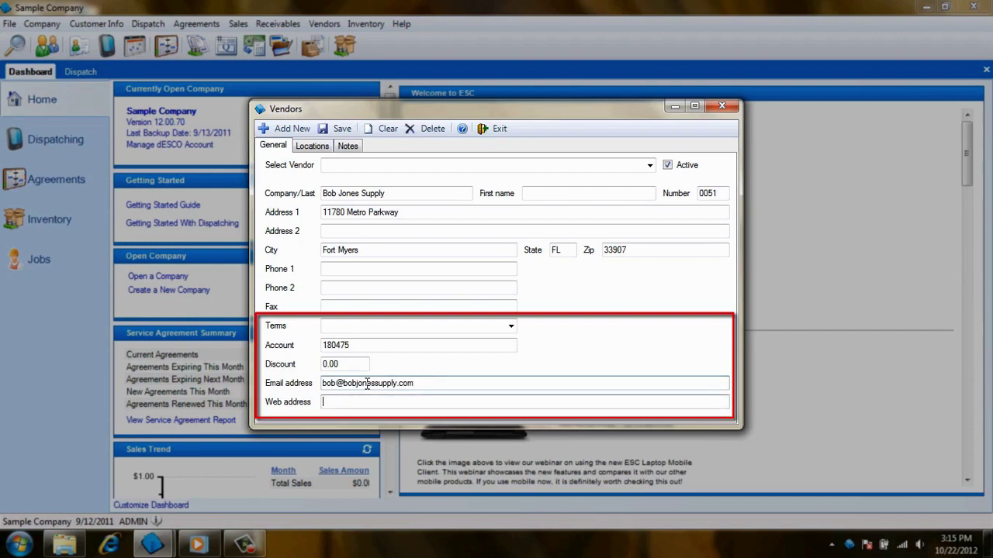
type("www.bob")
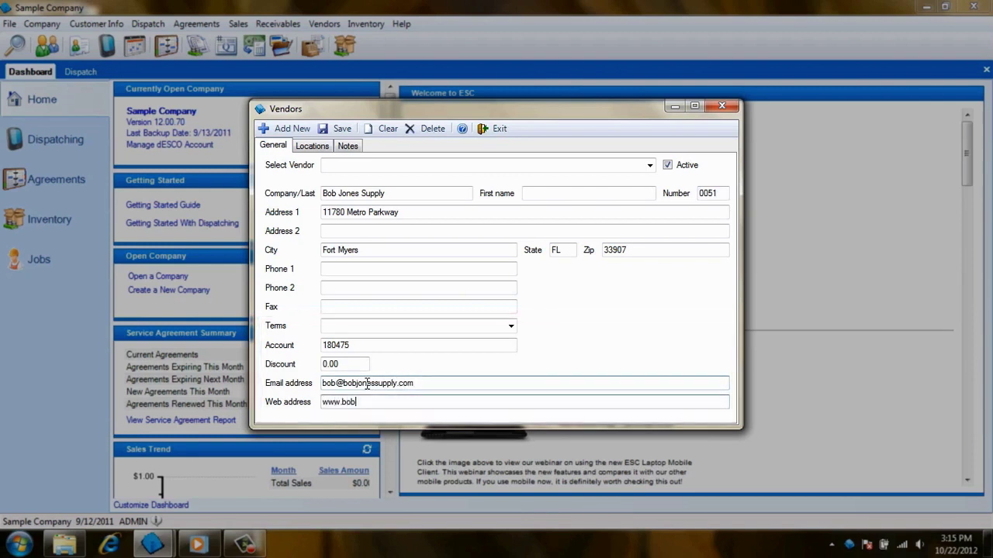
type("jonessupply.com")
Add a new vendor location named 'Bob's Cape Coral'.
left_click(326, 148)
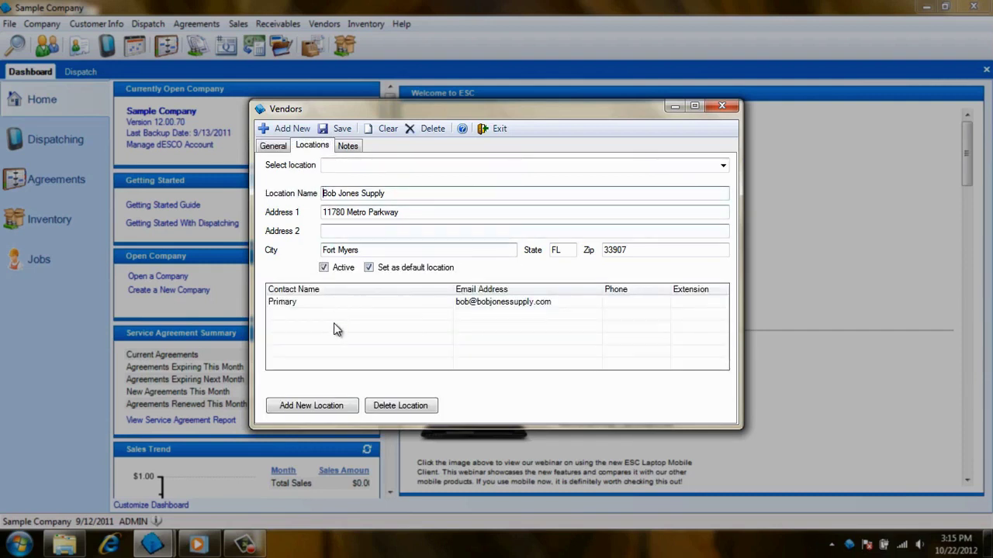
left_click(311, 406)
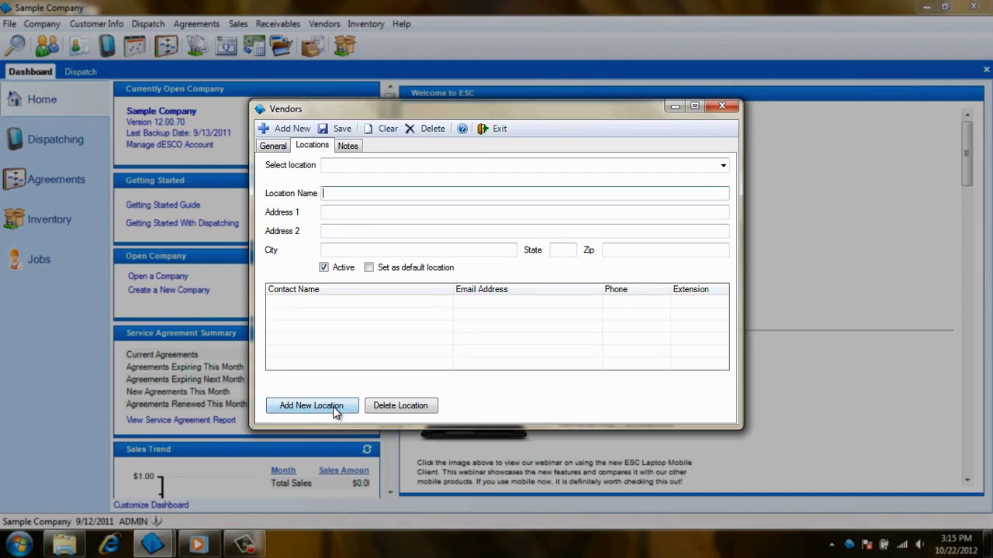
type("Bob's Cape Coral")
Enter the location's street address, city, state and zip code.
key("Tab")
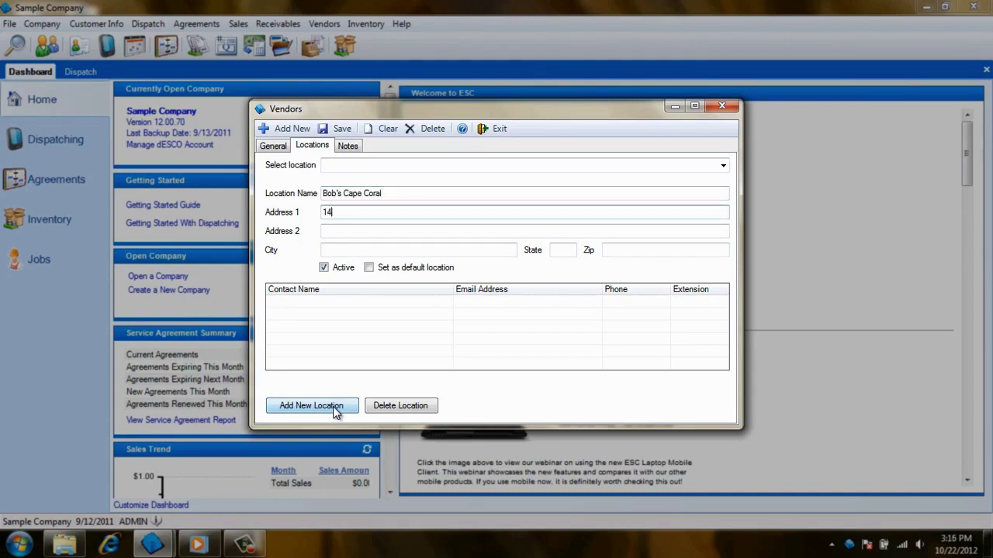
key("Tab")
key("Tab")
type("Cape Coral")
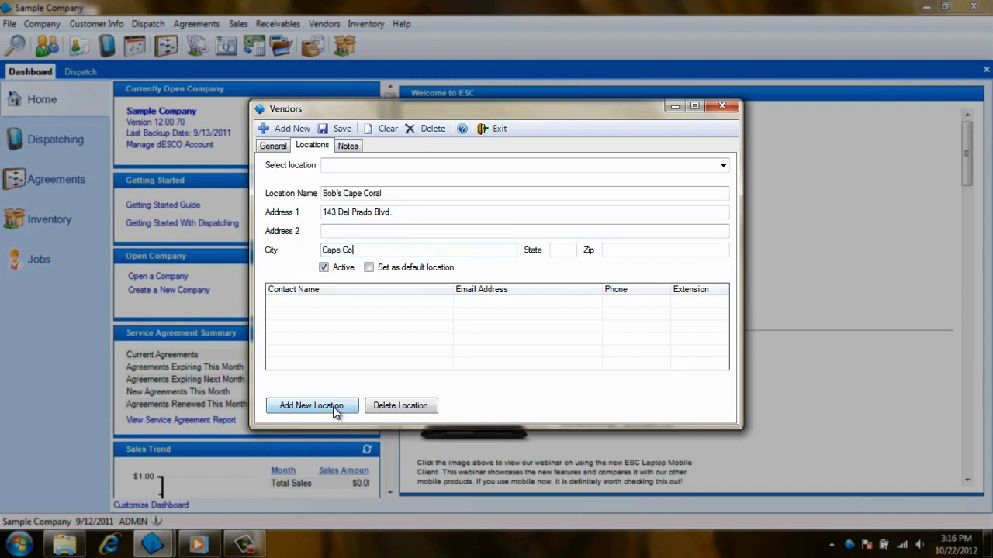
key("Tab")
type("FL")
key("Tab")
type("33990")
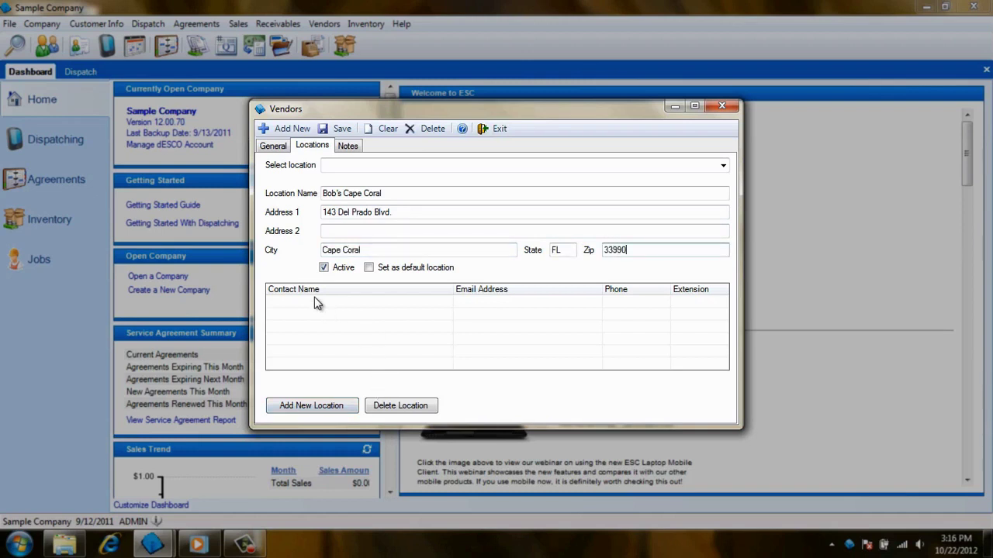
left_click(316, 303)
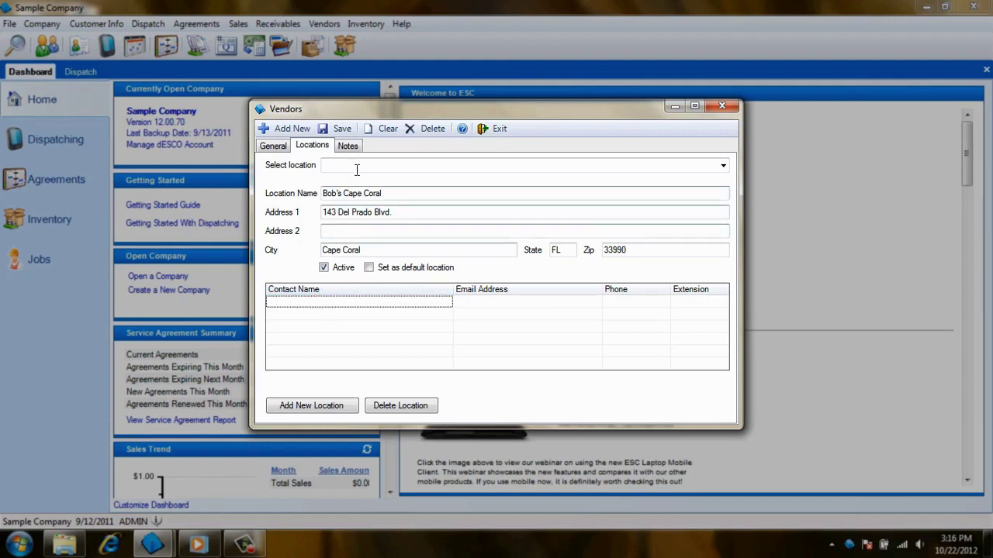
Save the Bob Jones Supply vendor record and close the Vendors window.
left_click(348, 147)
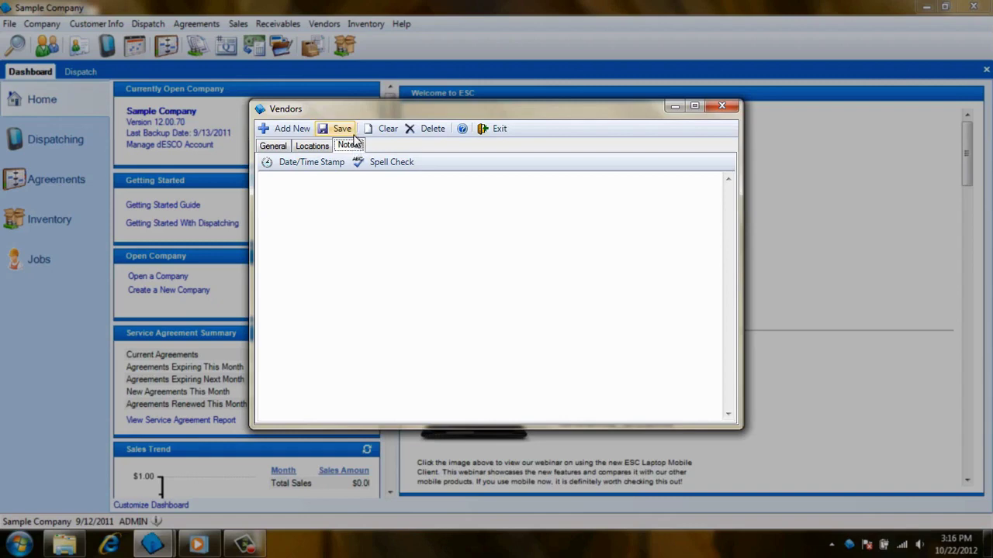
left_click(344, 128)
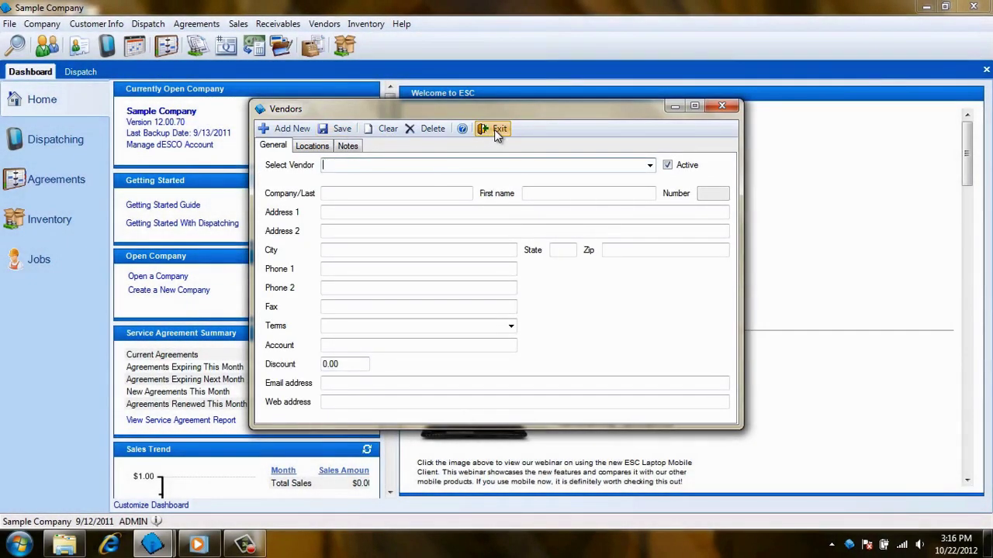
left_click(494, 128)
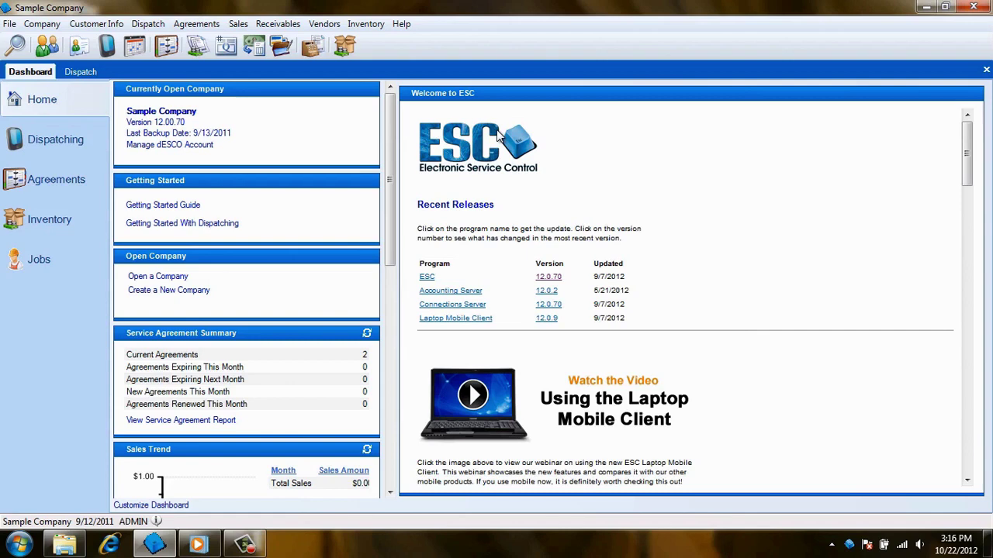
Load part 1100002, the 20 Amp 2 Pole Sq D Circuit Breaker, in Inventory Entry.
left_click(379, 31)
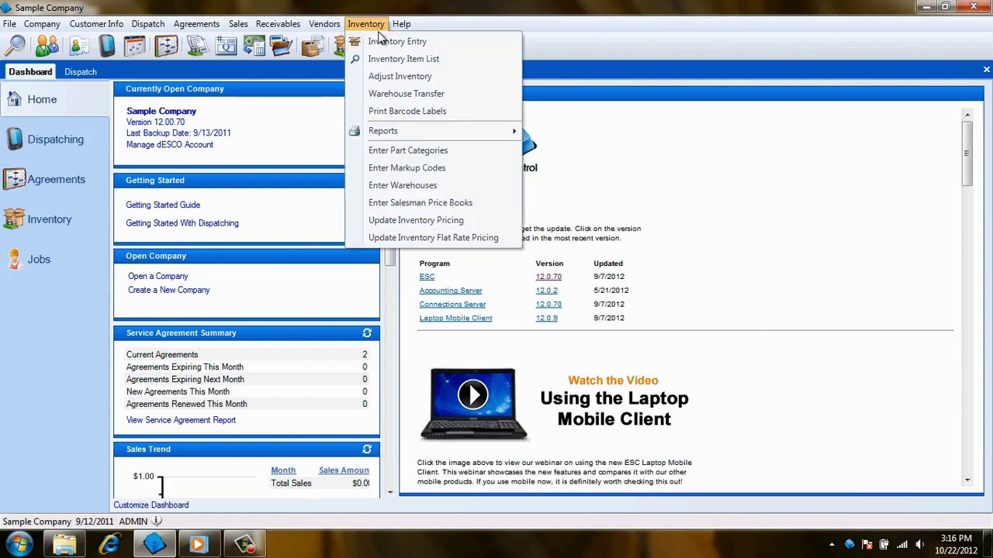
left_click(385, 43)
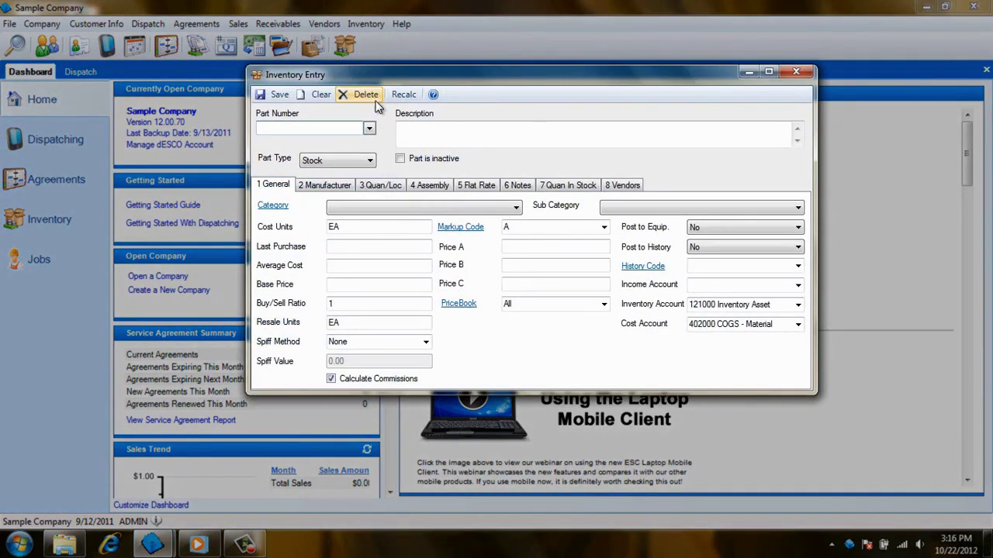
left_click(369, 129)
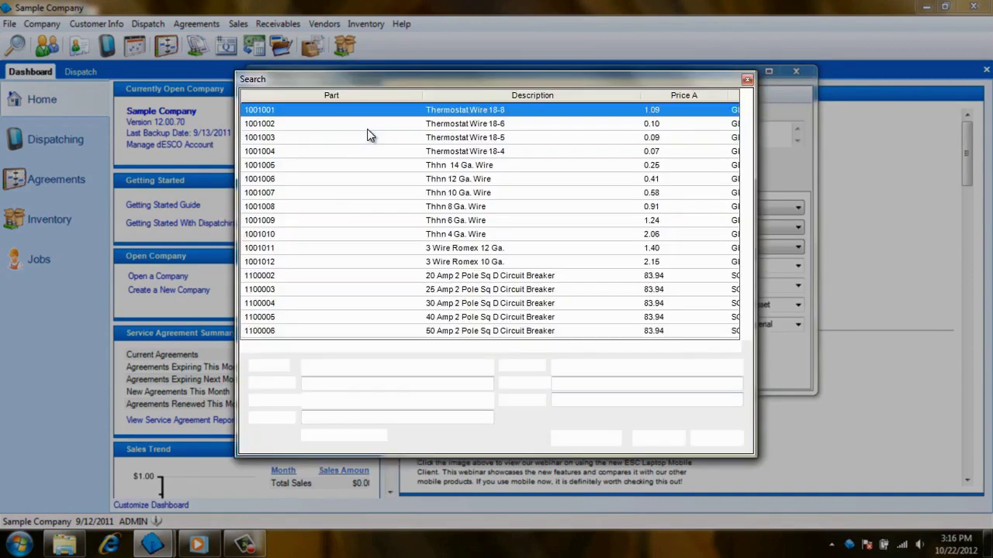
double_click(295, 278)
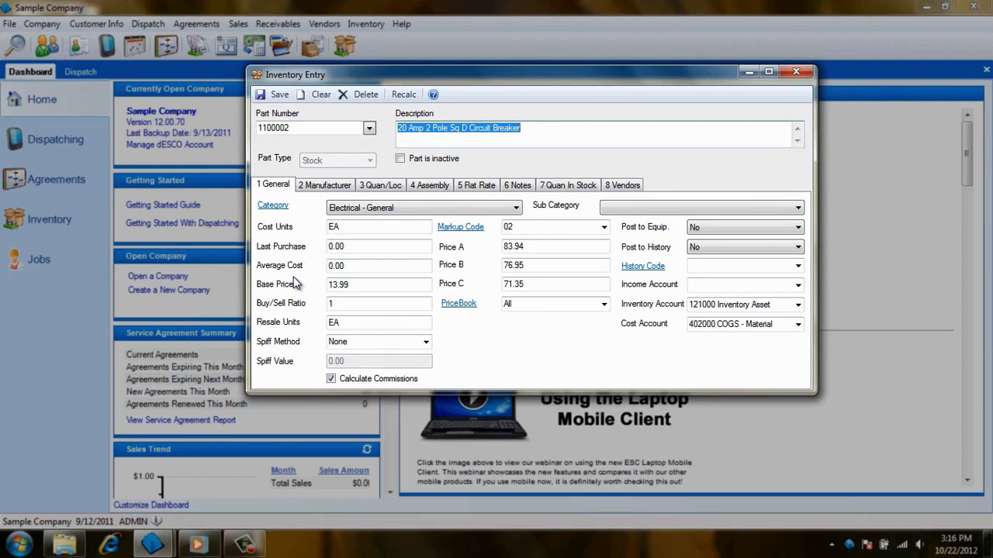
Add vendor Bob Jones Supply 0051 to the part with vendor part number ABF-1100002.
left_click(621, 187)
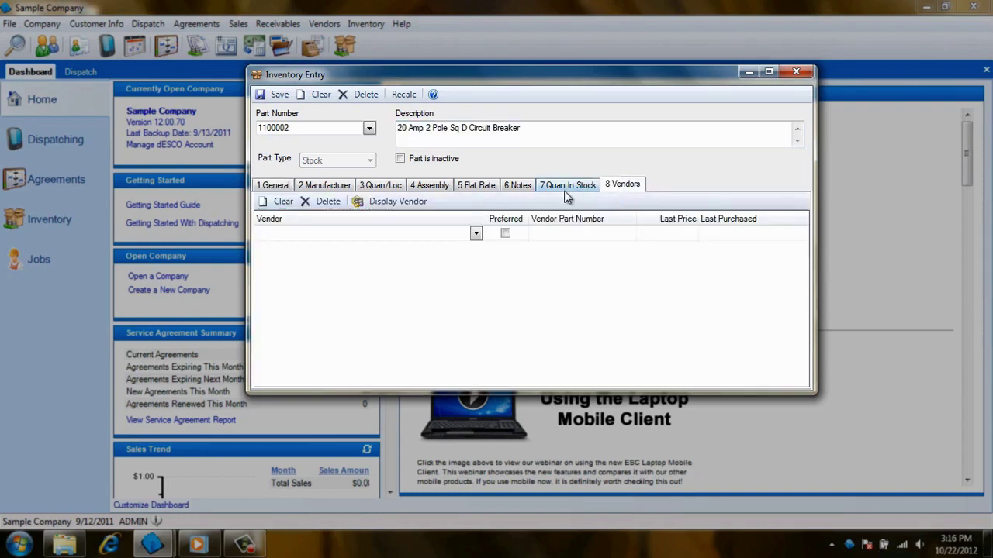
left_click(402, 237)
type("Bob Jones Supply 0051")
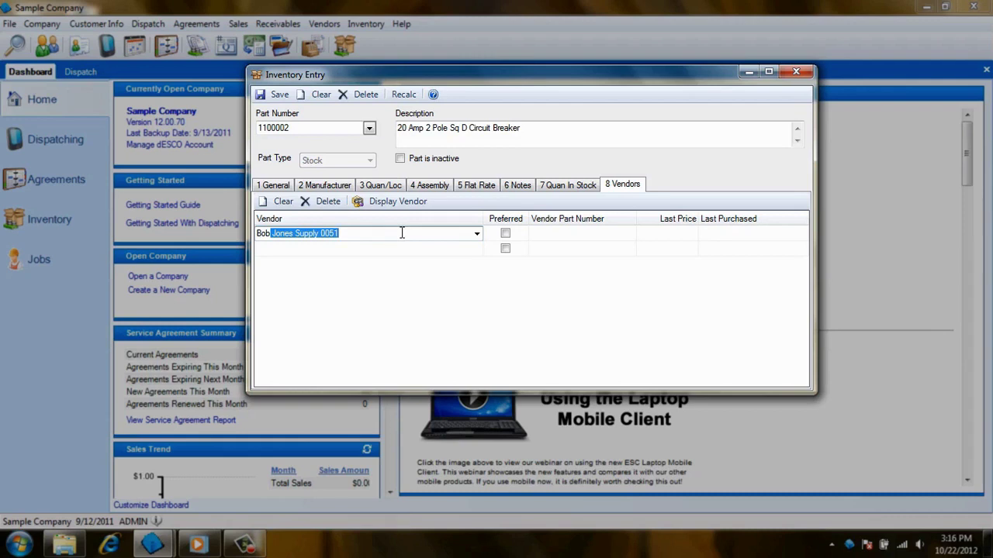
key("Tab")
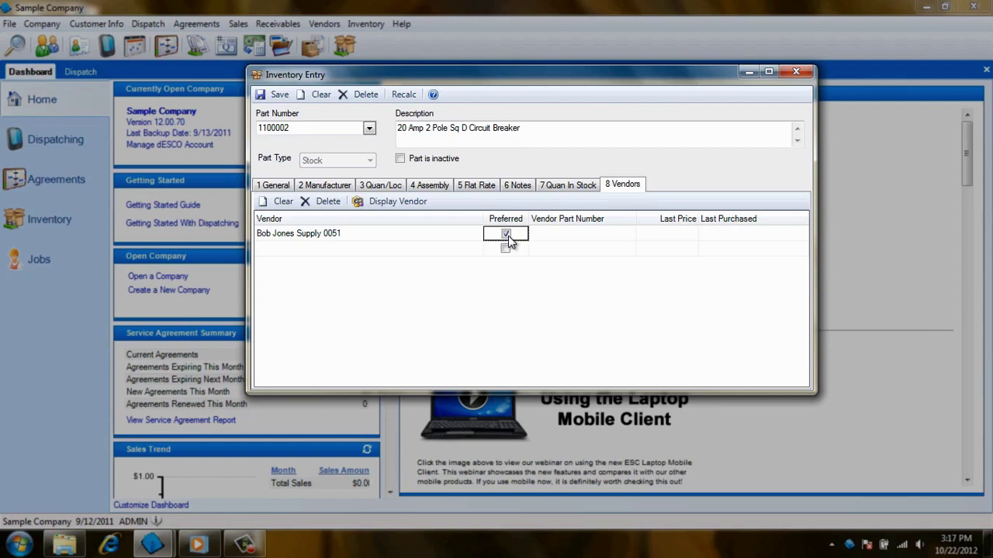
left_click(566, 235)
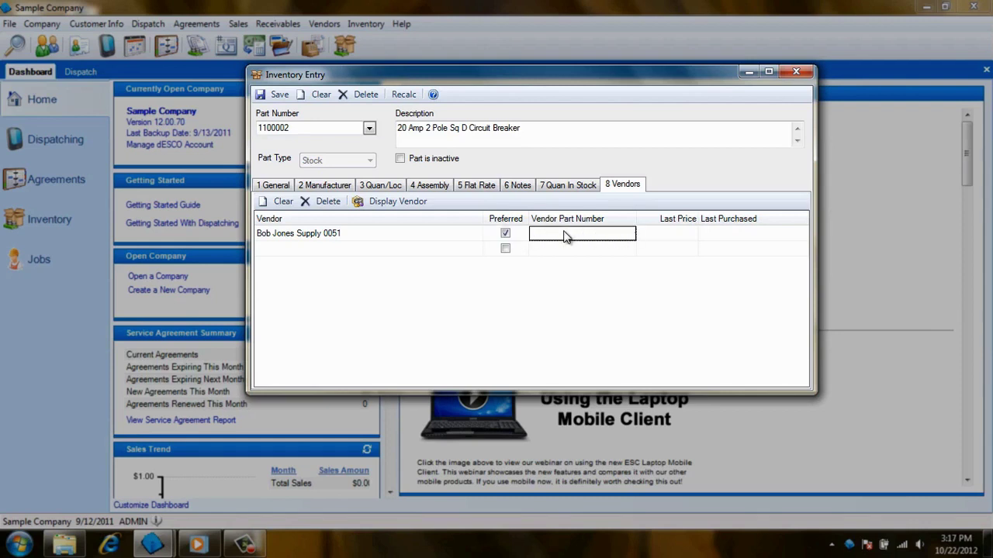
type("ABF")
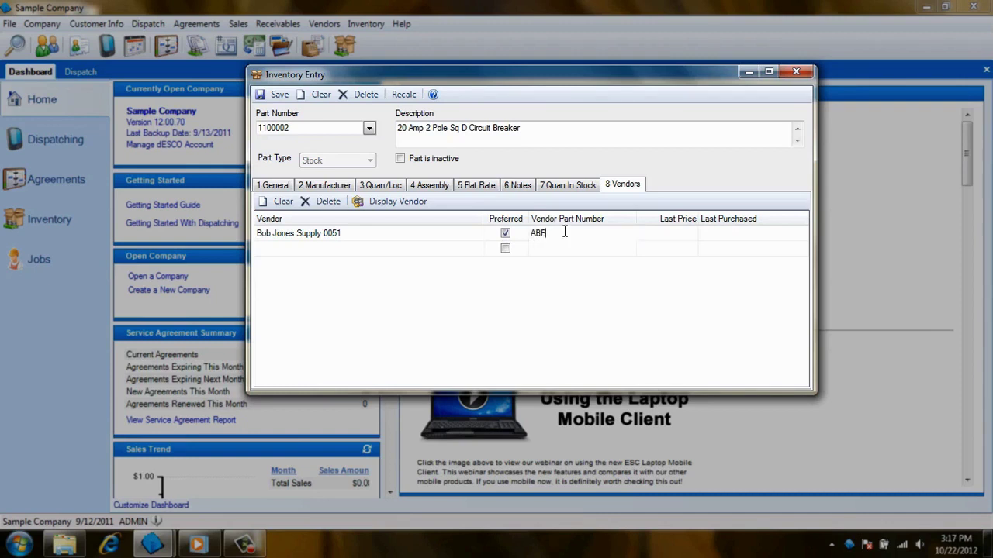
type("-1100002")
left_click(673, 233)
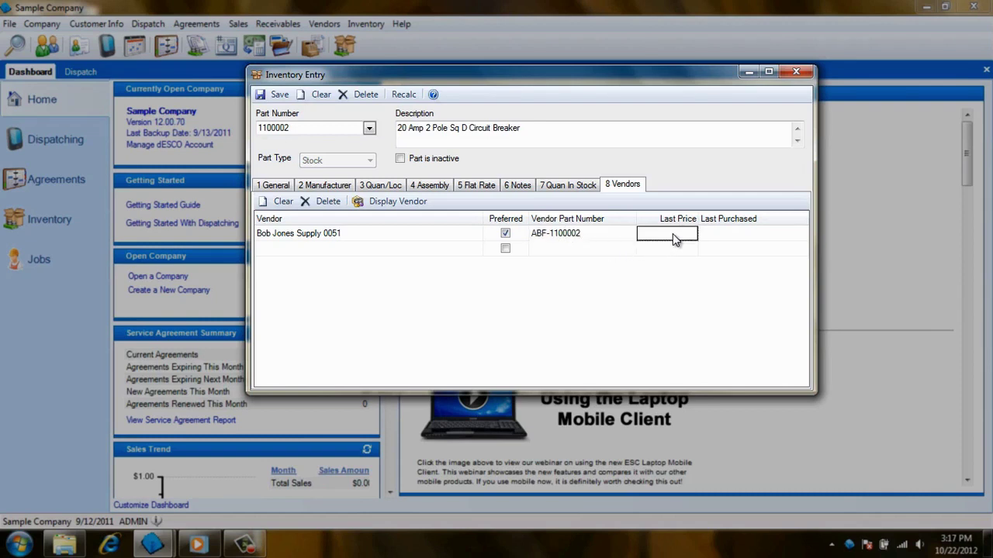
left_click(726, 234)
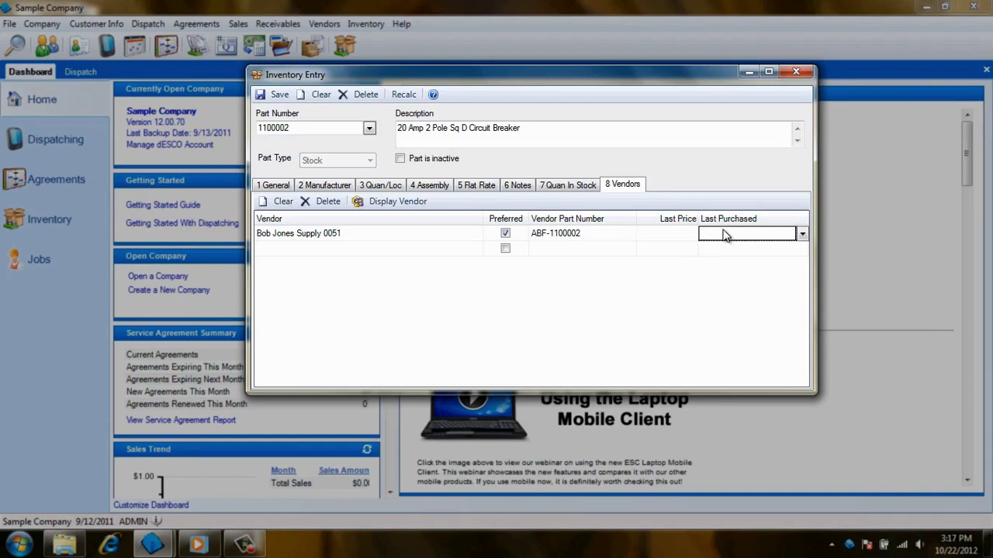